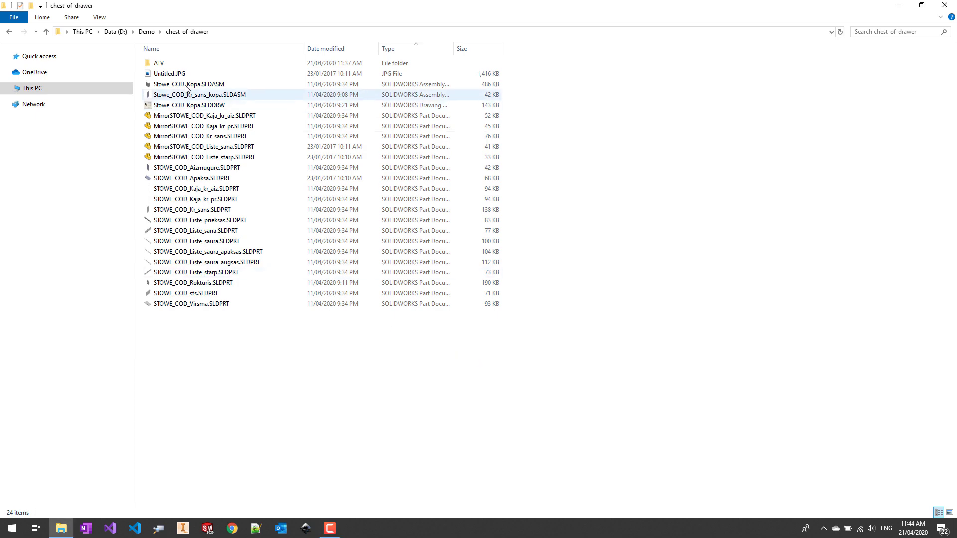
Glance into the ATV folder, then launch xPort from the CAD+ Toolset Start menu group
double_click(158, 63)
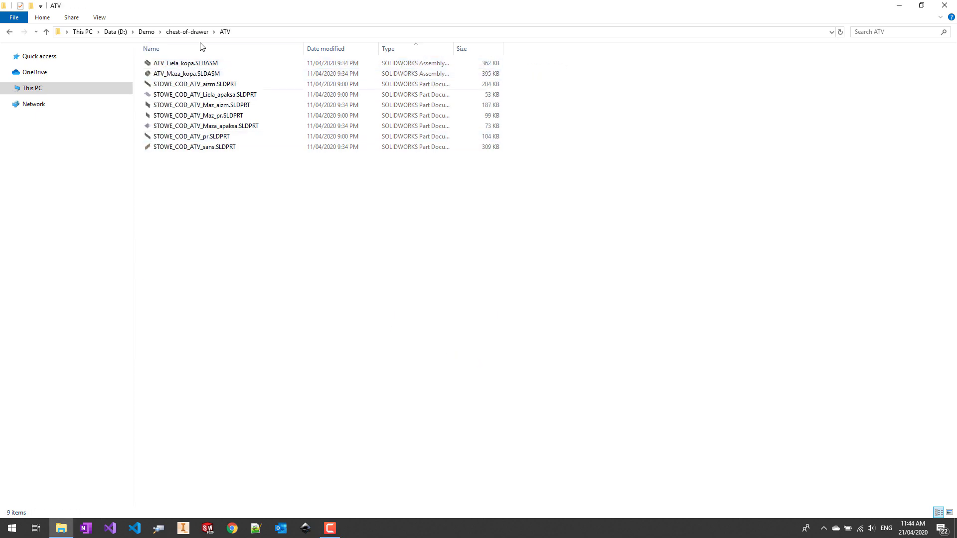
left_click(187, 31)
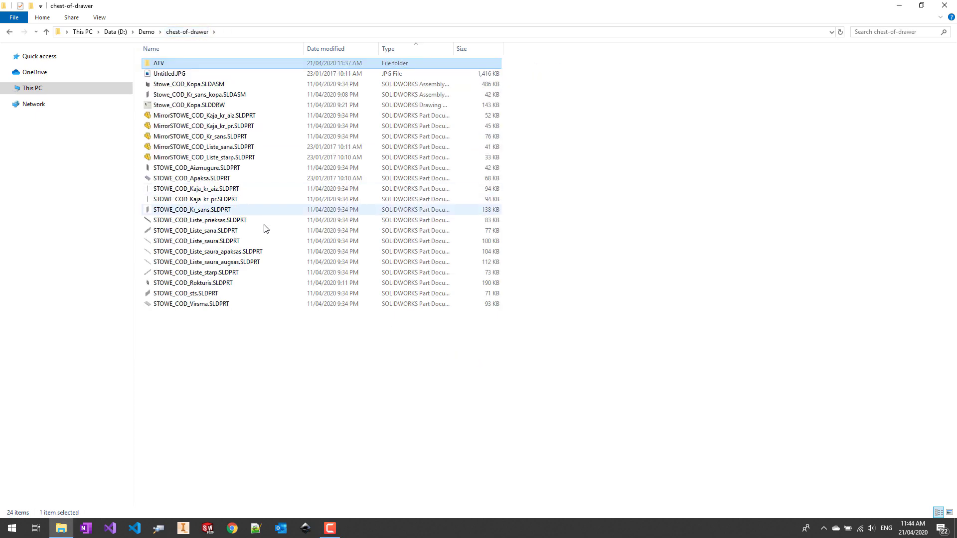
left_click(11, 529)
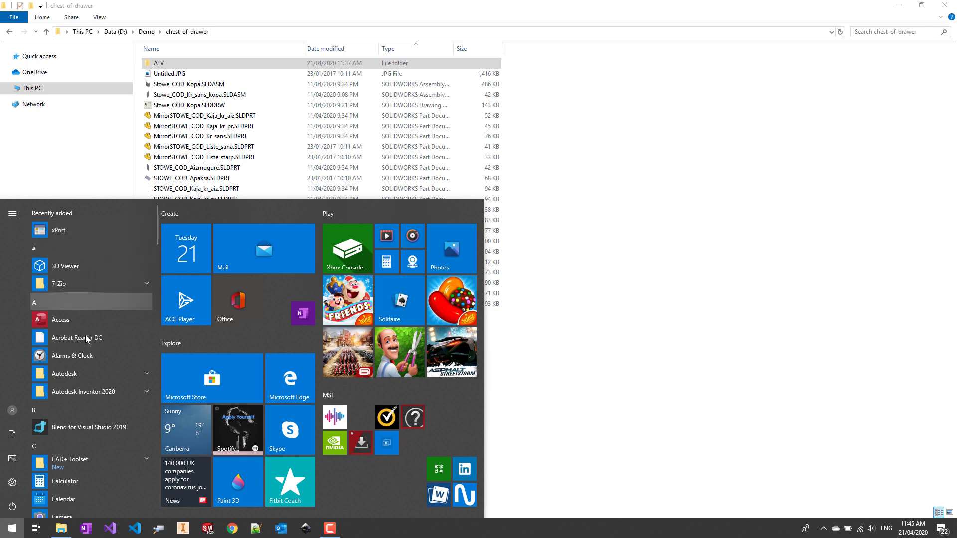
left_click(132, 464)
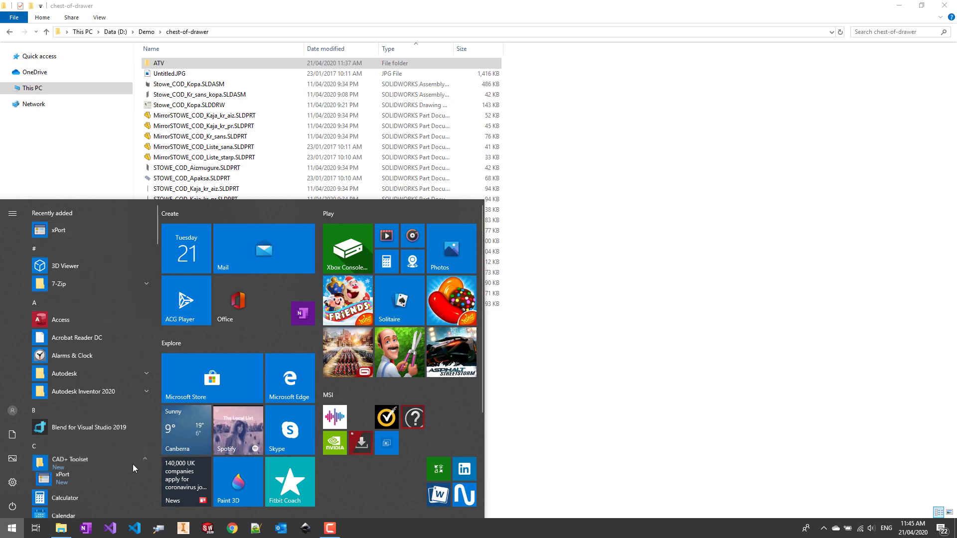
left_click(92, 482)
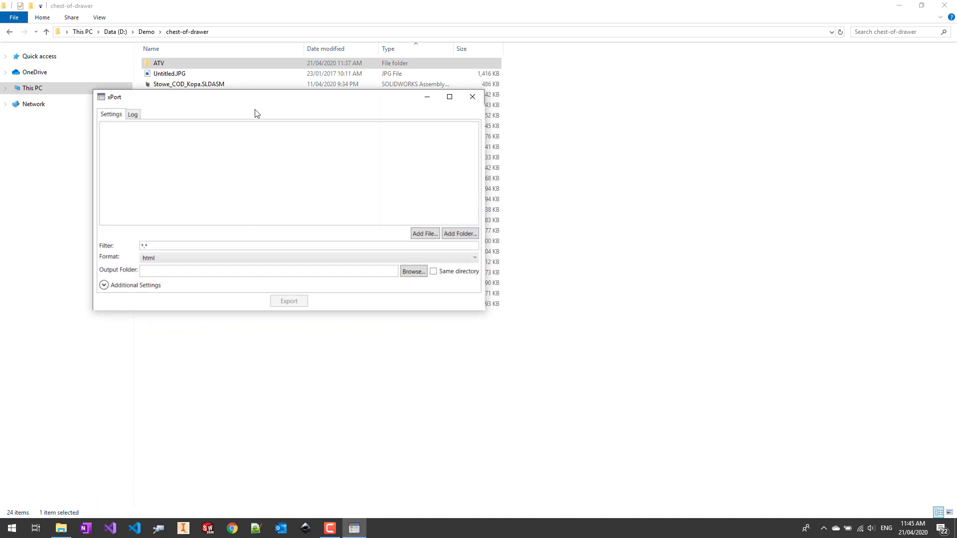
Add the Stowe_COD_Kopa.SLDDRW drawing to xPort's export list
left_click_drag(245, 105, 464, 136)
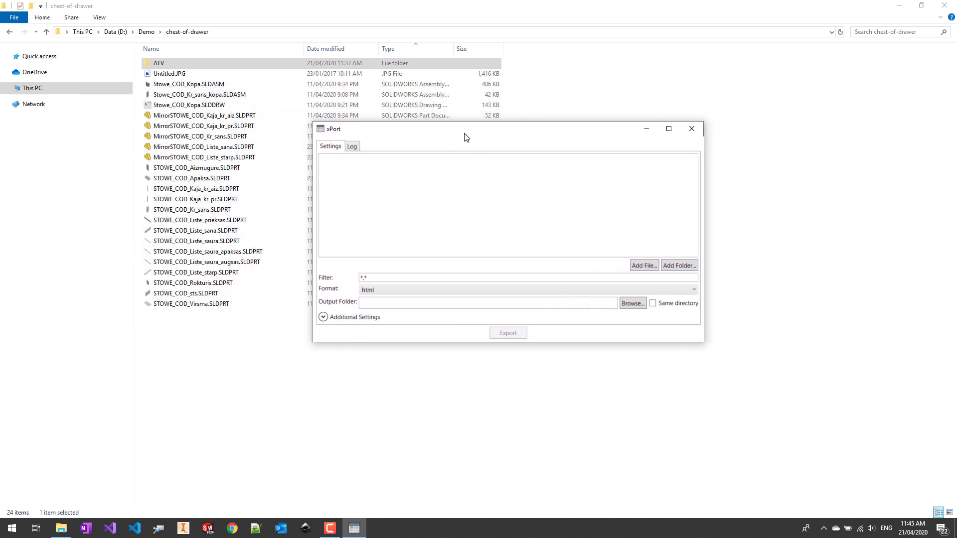
left_click(639, 265)
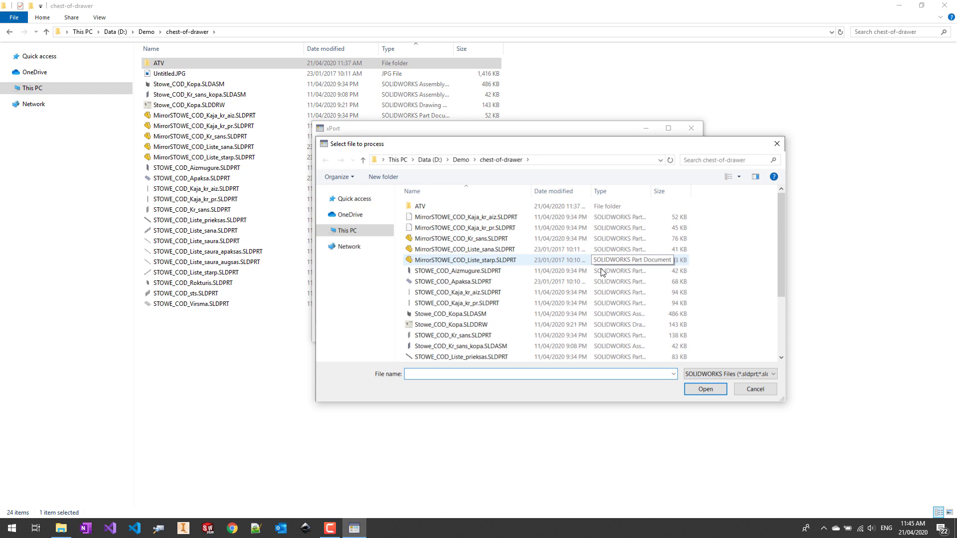
left_click(453, 324)
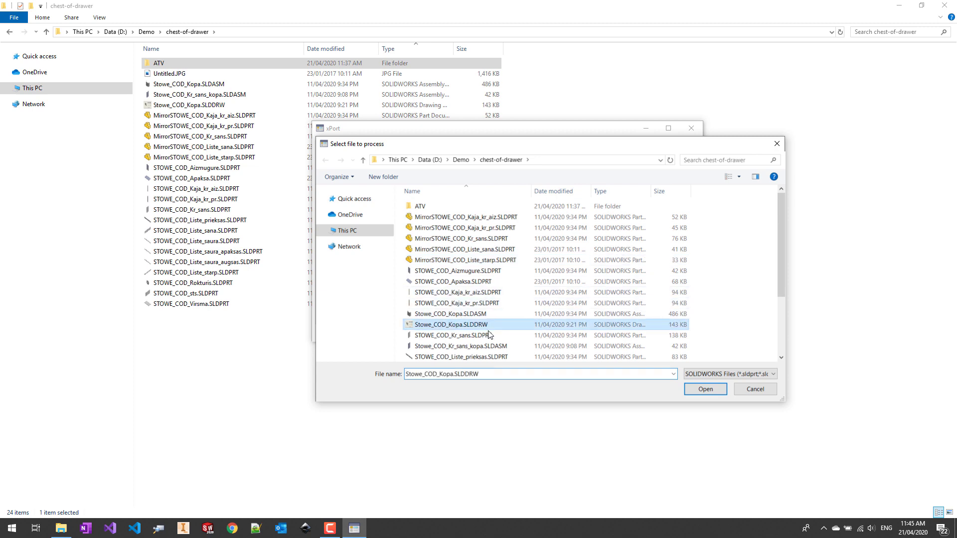
left_click(703, 389)
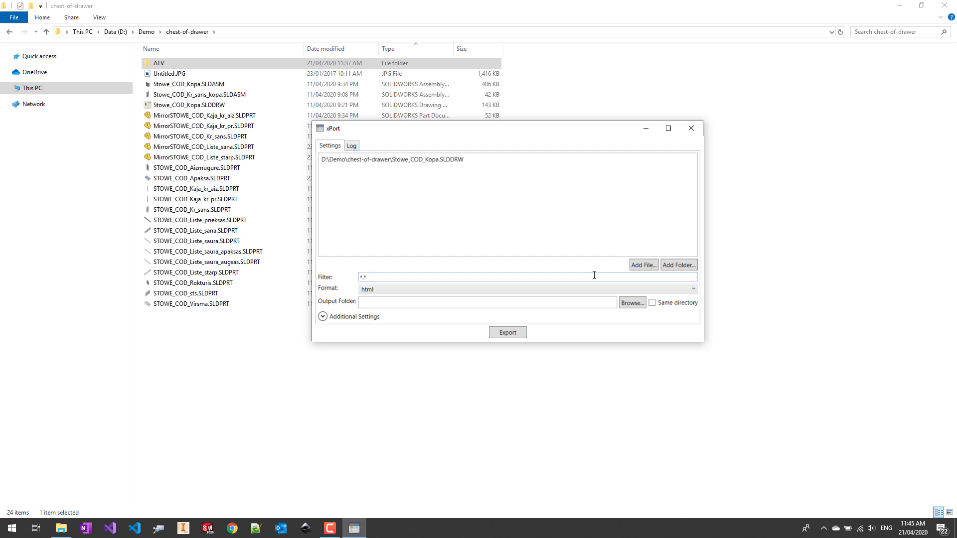
Add PDF and PNG to the html output format
left_click(593, 290)
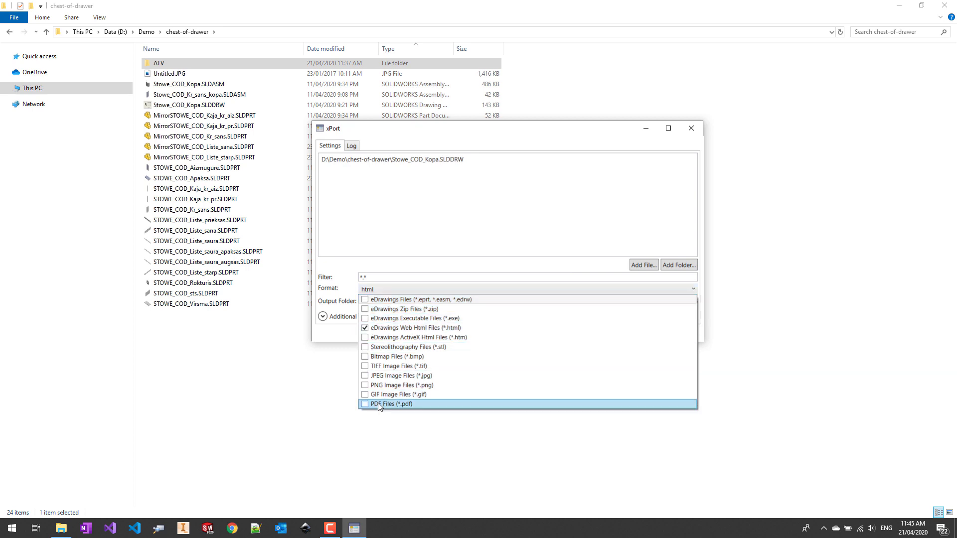
left_click(365, 406)
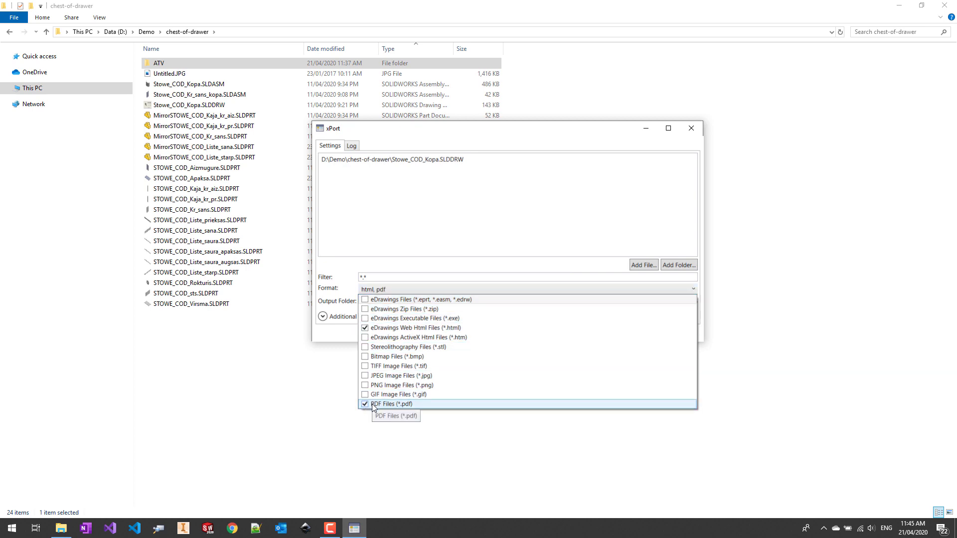
left_click(364, 385)
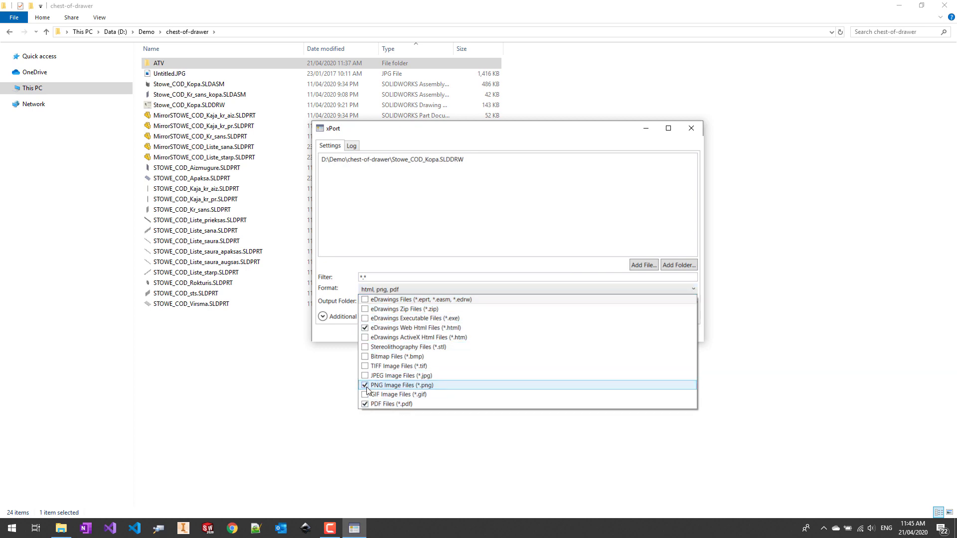
left_click(473, 232)
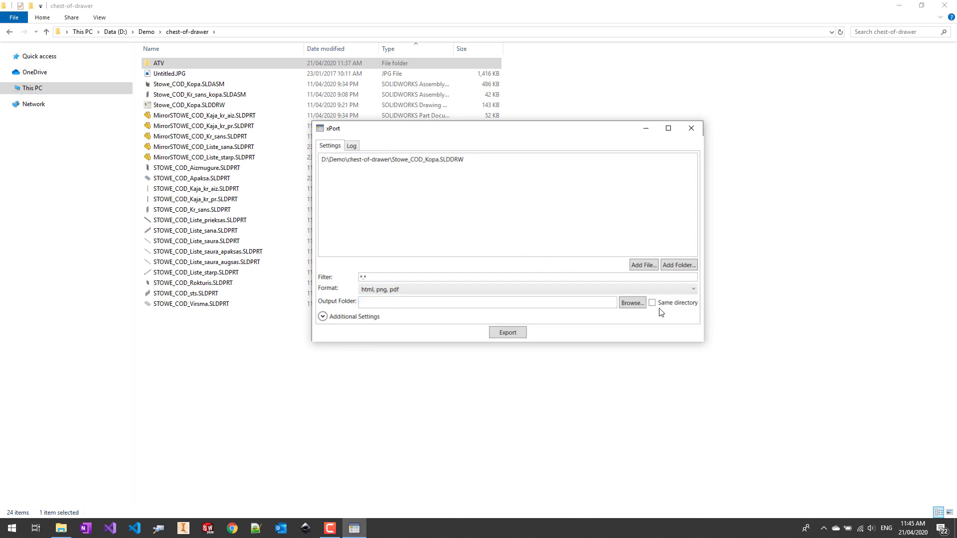
Open D:\Demo\Output in File Explorer and copy its folder path
left_click(146, 32)
double_click(163, 105)
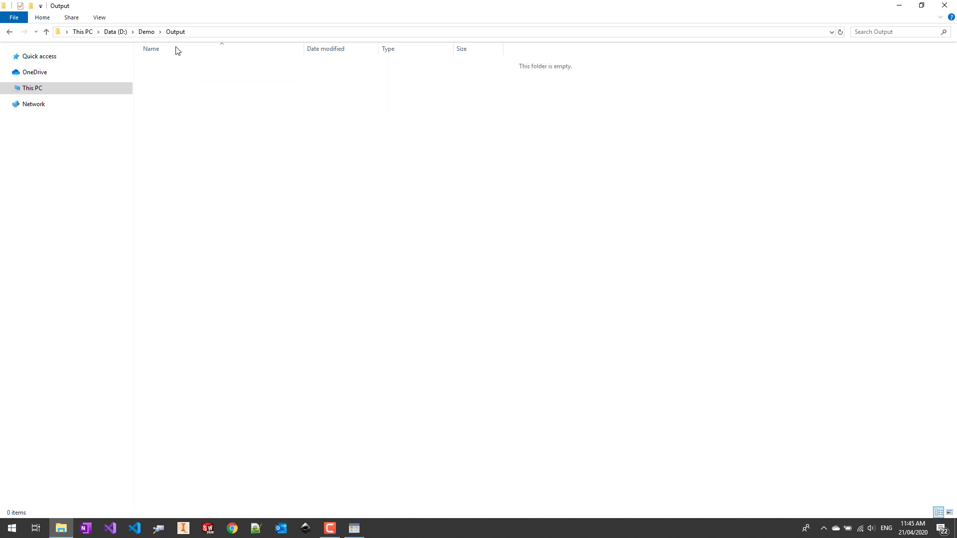
left_click(192, 33)
right_click(106, 33)
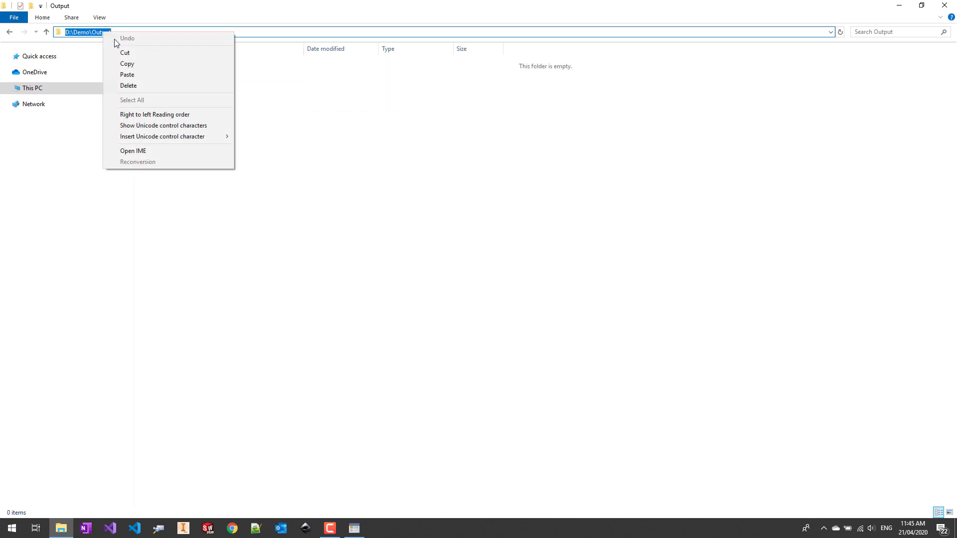
left_click(148, 63)
Paste D:\Demo\Output as xPort's output folder and start the export
left_click(354, 528)
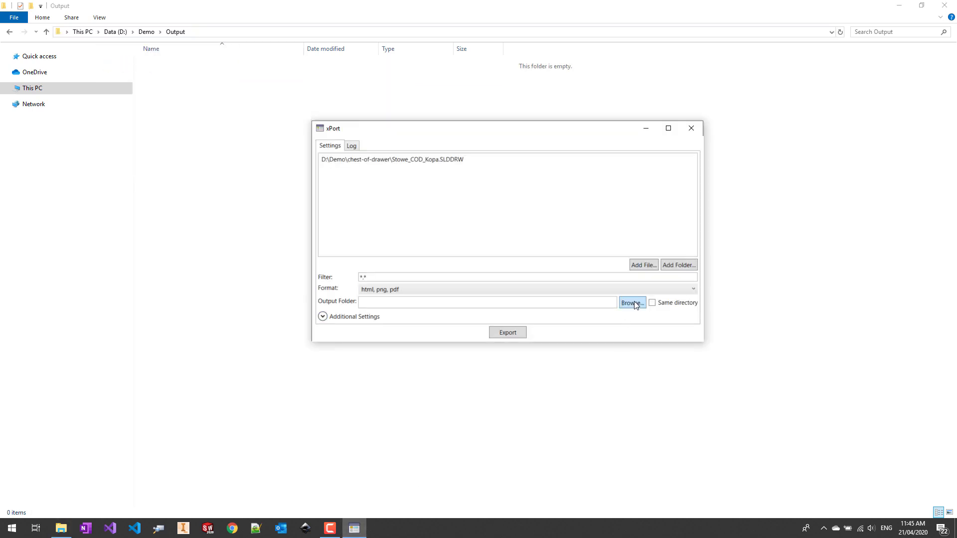
right_click(564, 304)
left_click(585, 334)
left_click(505, 333)
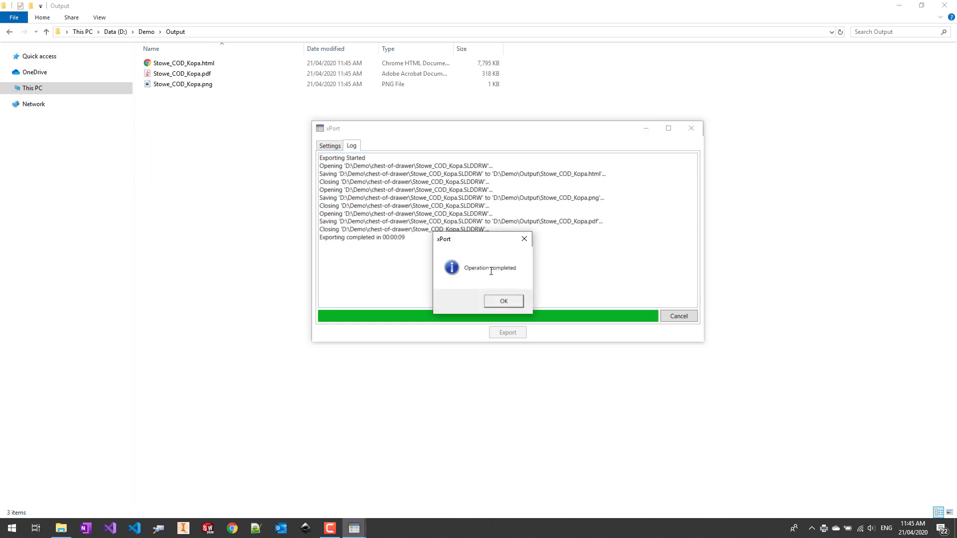
Dismiss the Operation completed message and return to xPort's Settings tab
left_click(500, 300)
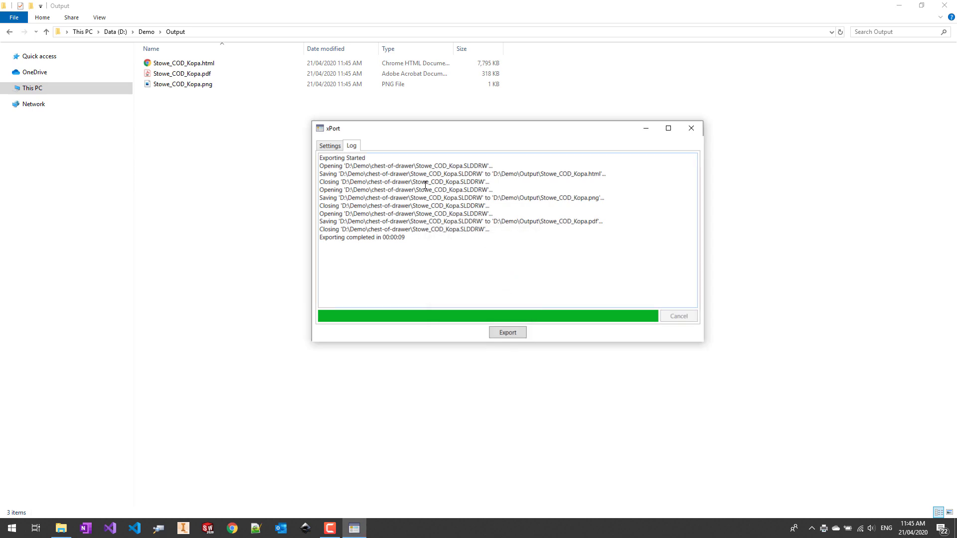
left_click(331, 147)
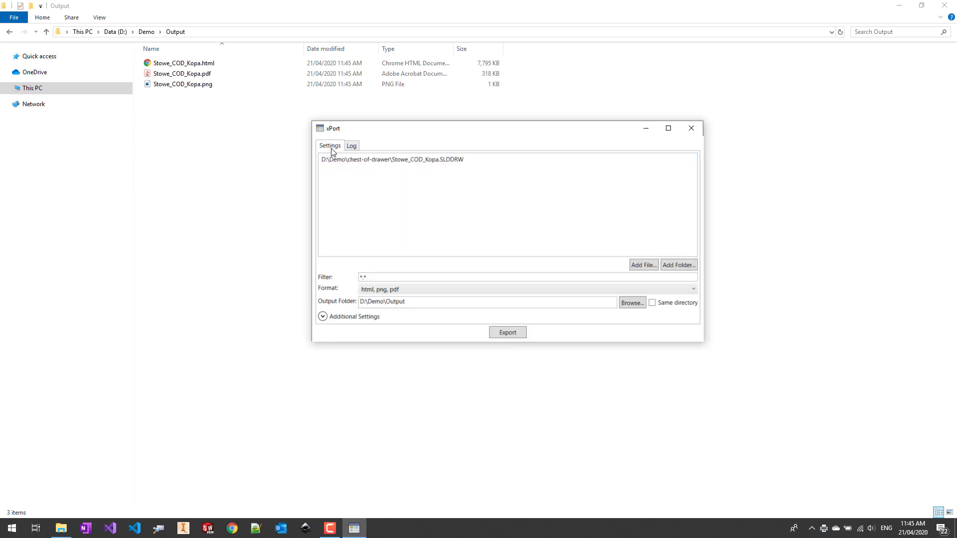
Check the exported Stowe_COD_Kopa html and png, then delete all three exports
double_click(195, 65)
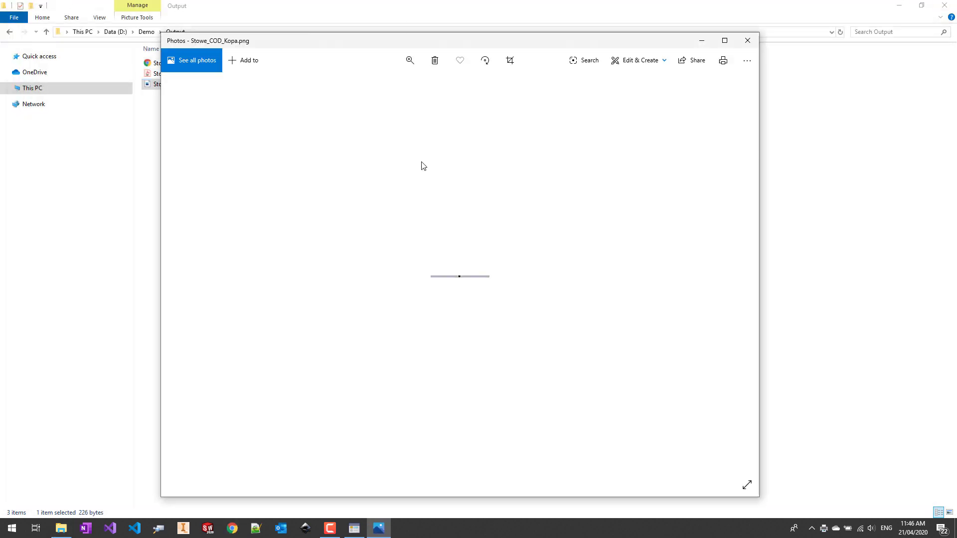
left_click(748, 40)
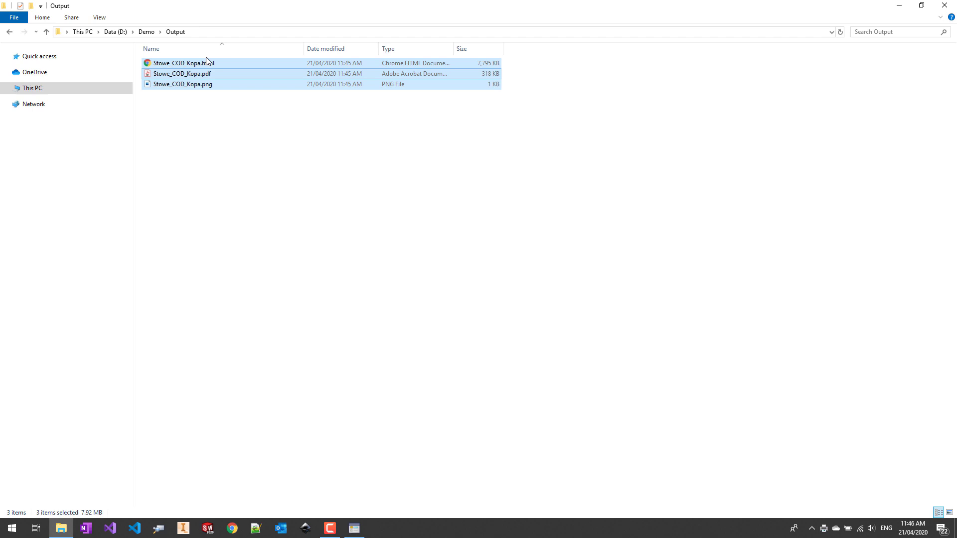
key("Delete")
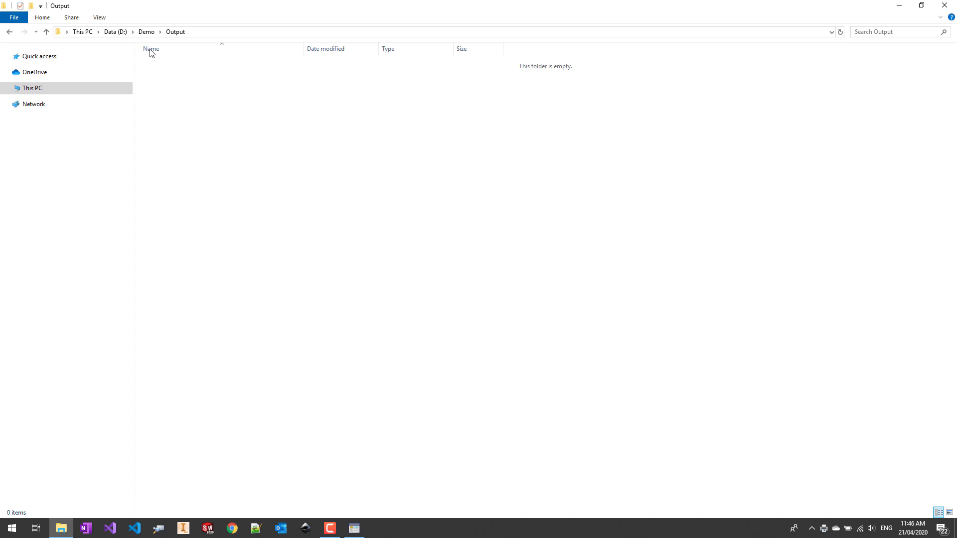
left_click(147, 34)
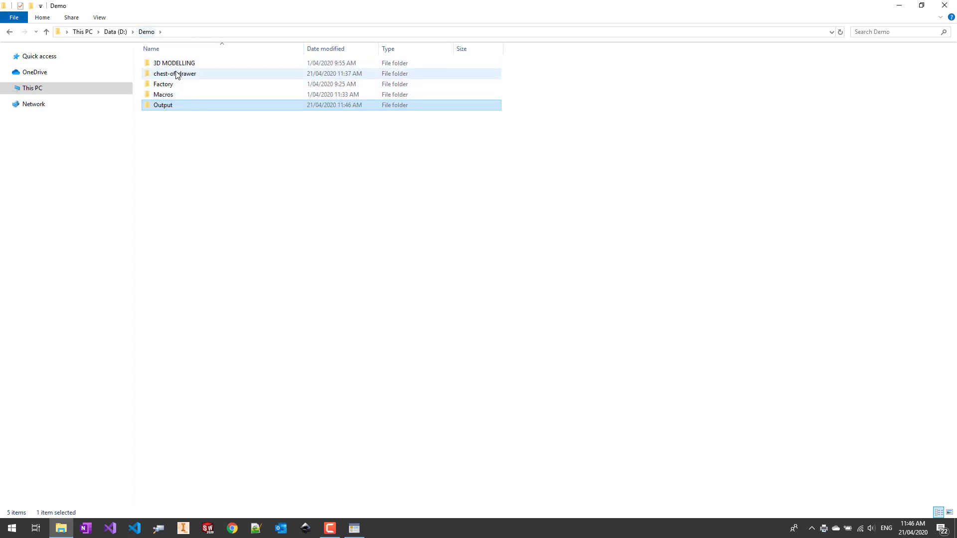
Add the D:\Demo\chest-of-drawer\ATV folder to xPort's export list
left_click(11, 31)
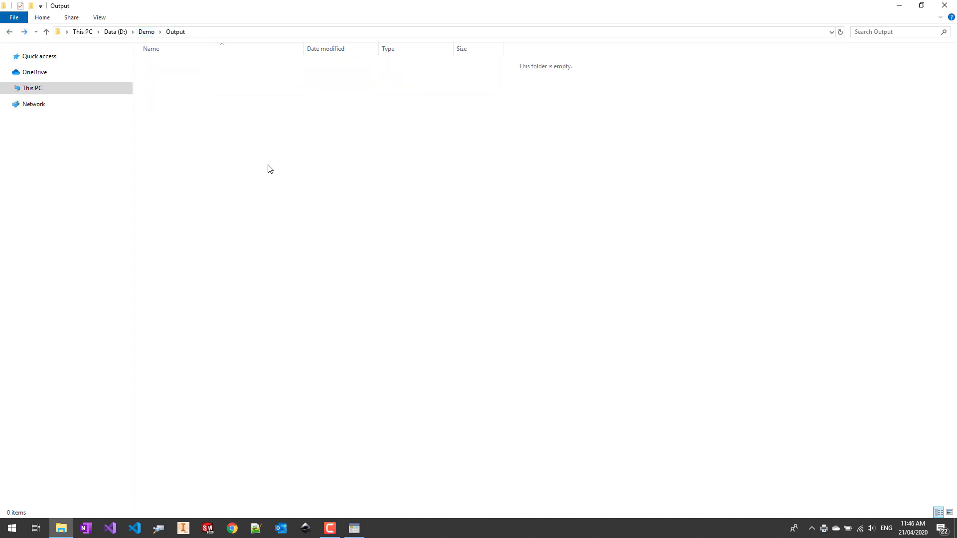
left_click(355, 527)
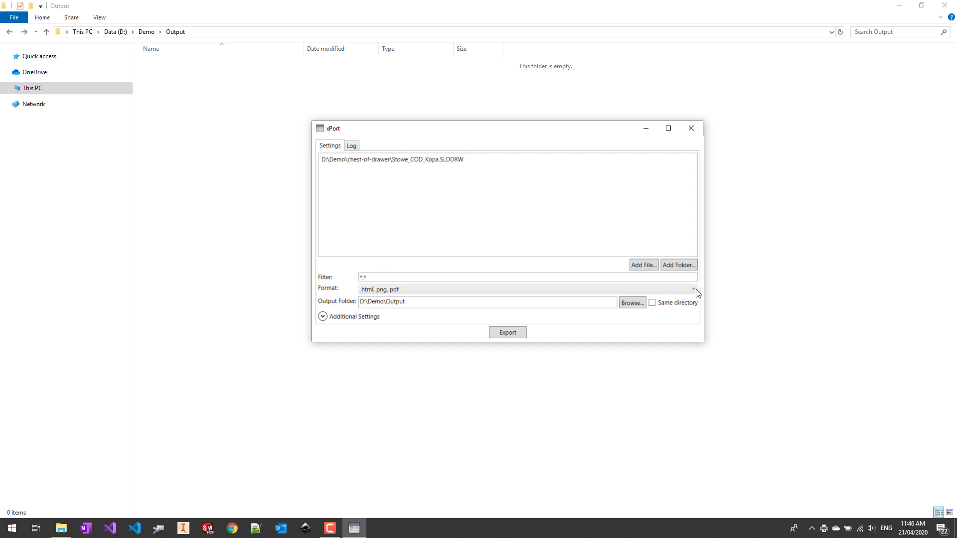
left_click(667, 267)
left_click(417, 258)
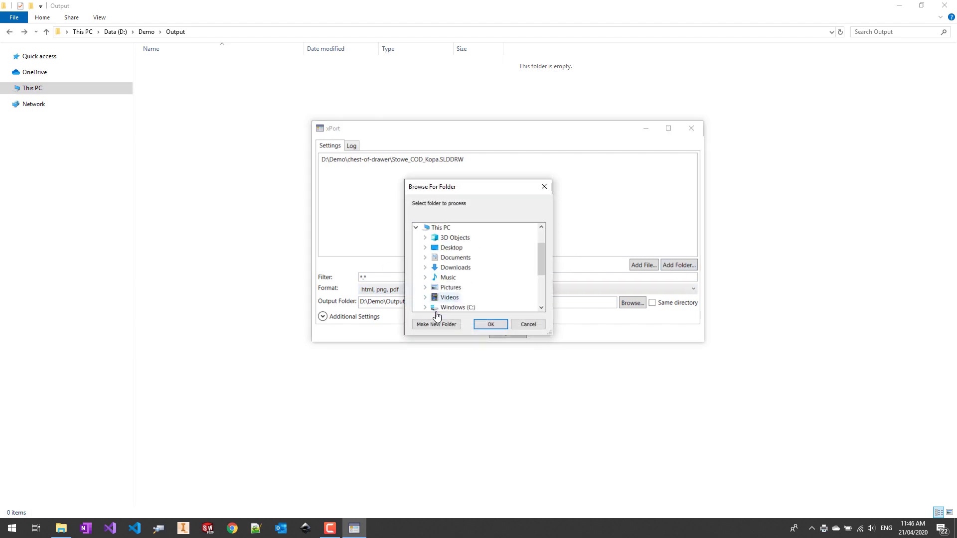
left_click(541, 307)
left_click(425, 307)
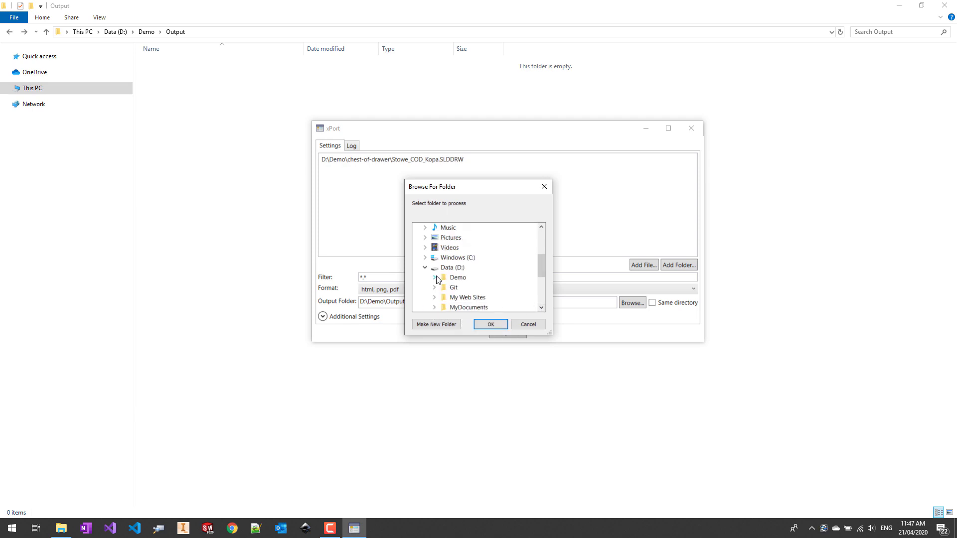
left_click(434, 277)
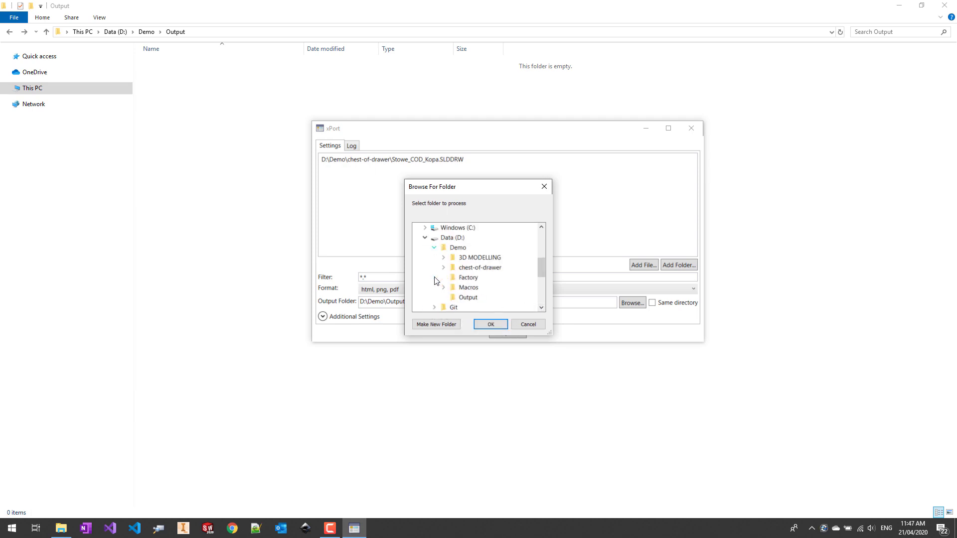
left_click(443, 268)
left_click(471, 277)
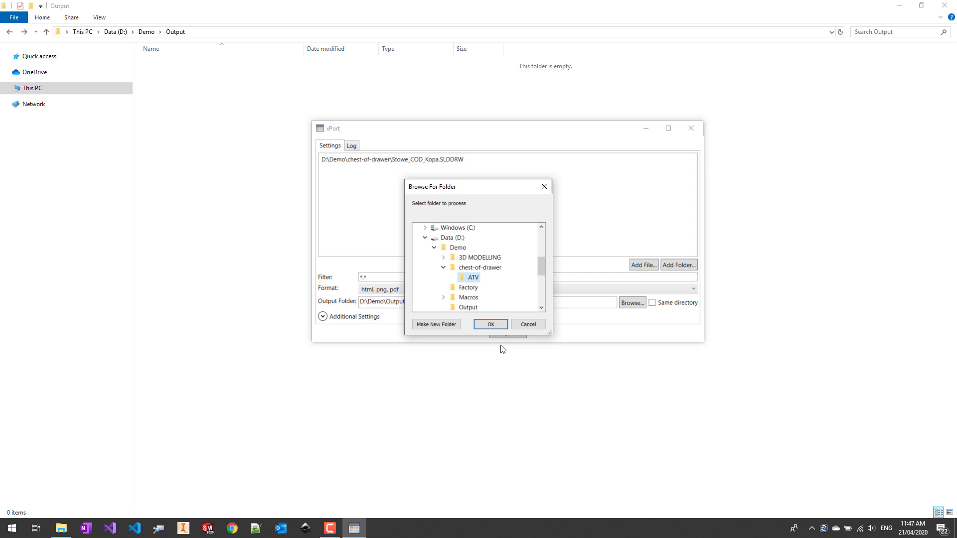
left_click(498, 324)
Remove the Stowe_COD_Kopa.SLDDRW entry from the export list
left_click(432, 163)
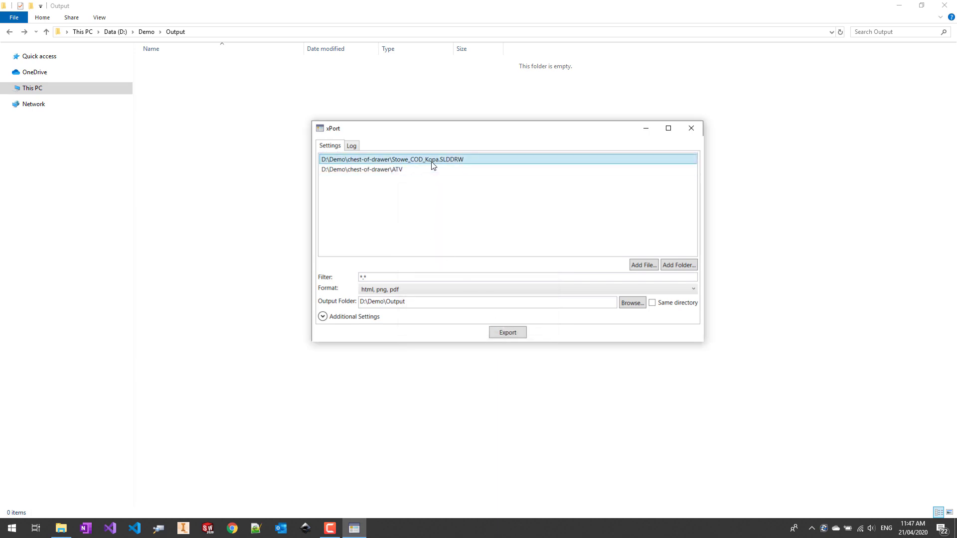
key("Delete")
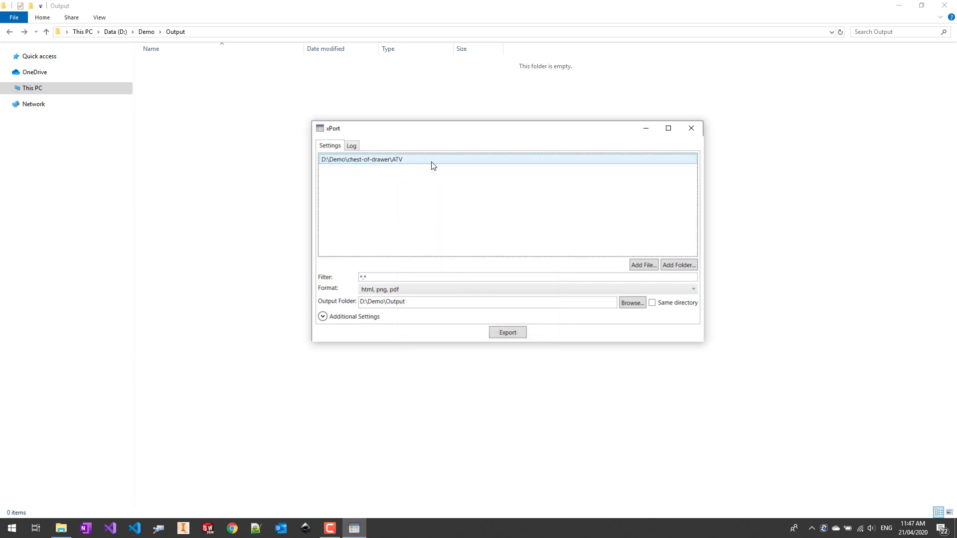
left_click(425, 292)
Limit output to html only, enable Continue on error, and export the ATV folder
left_click(364, 385)
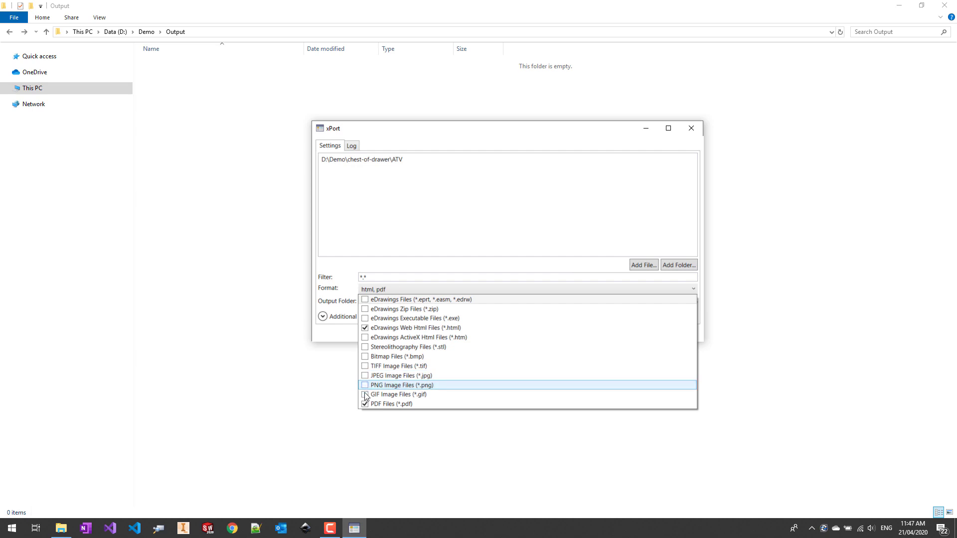
left_click(365, 404)
left_click(444, 248)
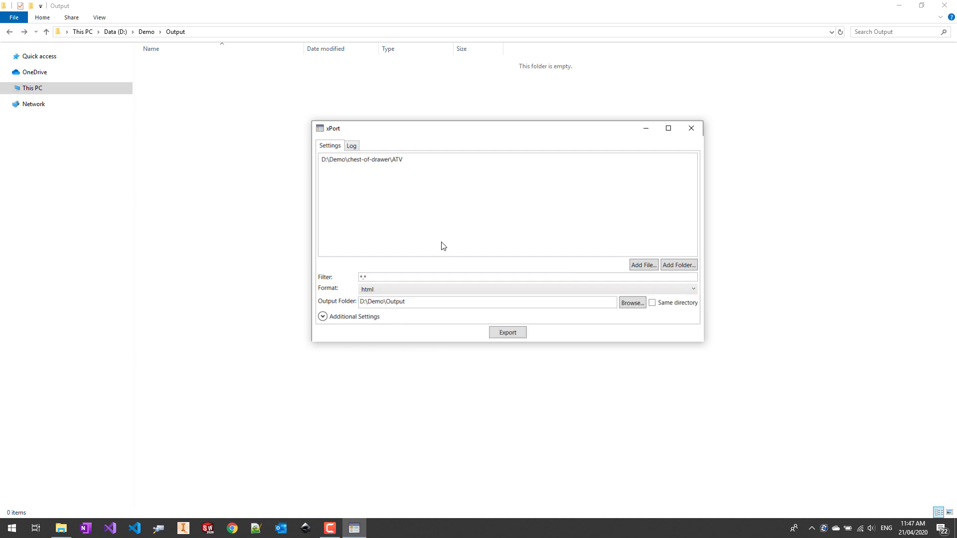
left_click(323, 317)
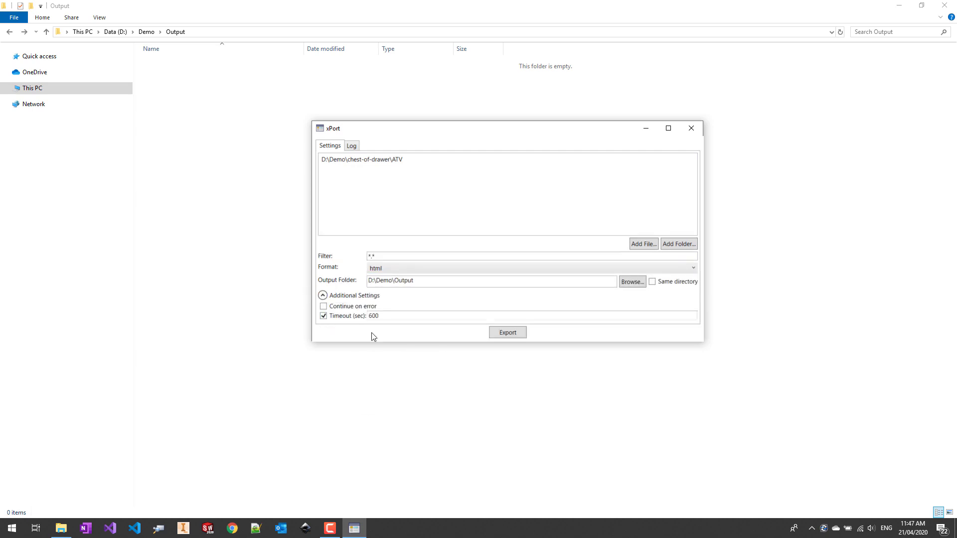
left_click(324, 306)
left_click(510, 336)
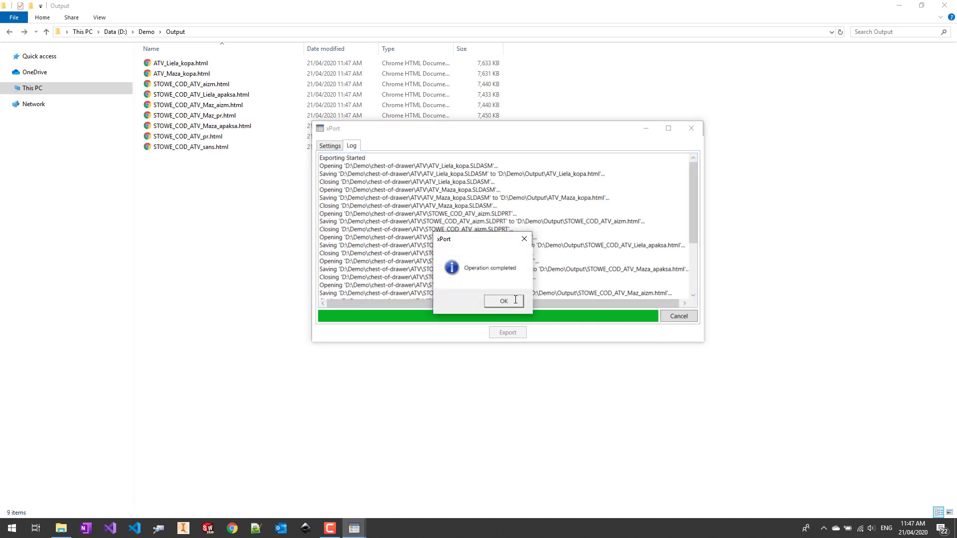
Preview STOWE_COD_ATV_Maz_aizm.html in Chrome, then select all nine exported HTML files
left_click(504, 301)
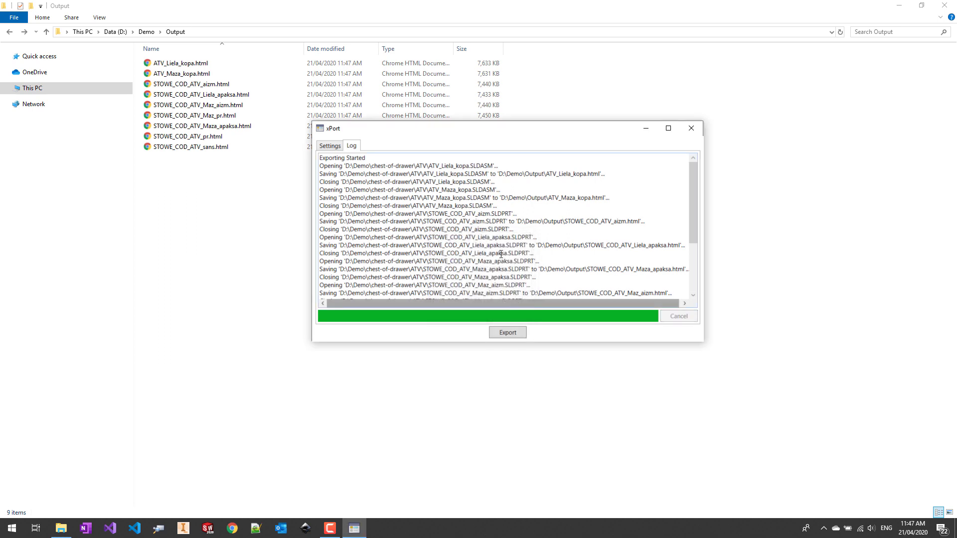
left_click(328, 146)
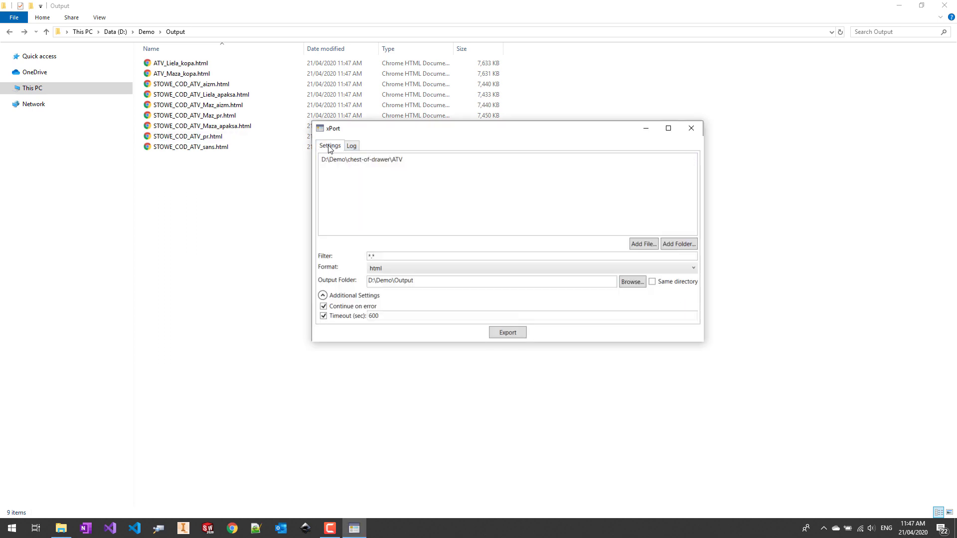
double_click(214, 105)
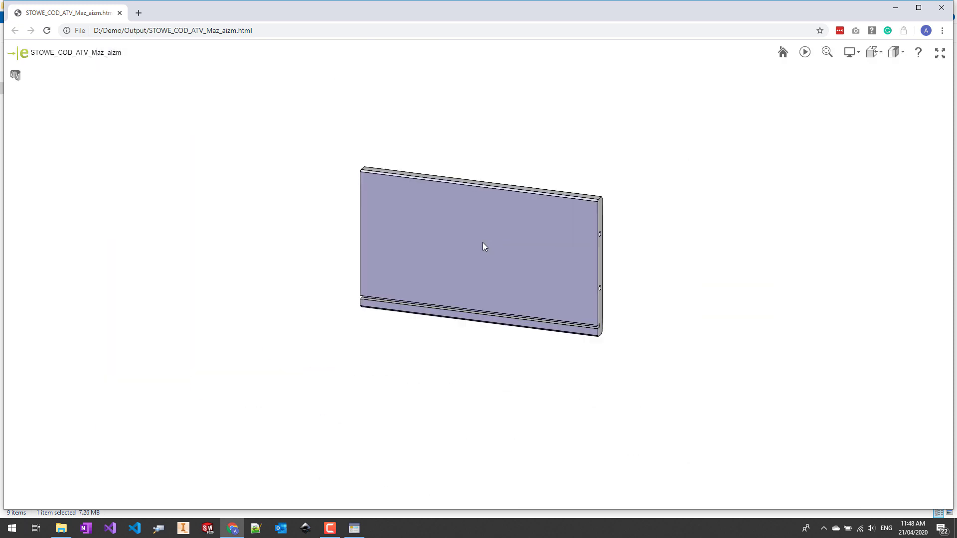
mouse_move(483, 242)
left_mouse_down()
mouse_move(479, 299)
mouse_move(548, 258)
left_mouse_up()
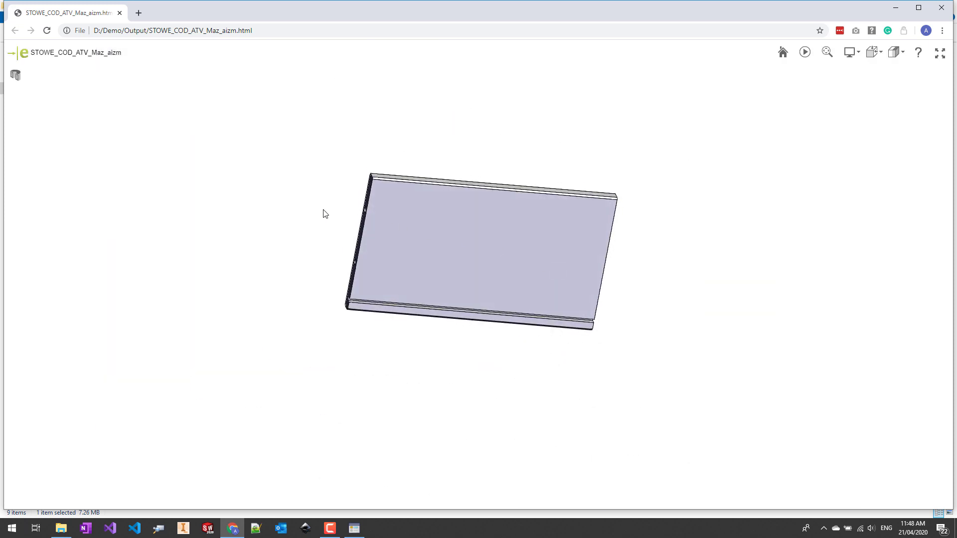
left_click(941, 7)
left_click_drag(319, 216, 227, 62)
Delete the nine HTML exports and close the xPort window
key("Delete")
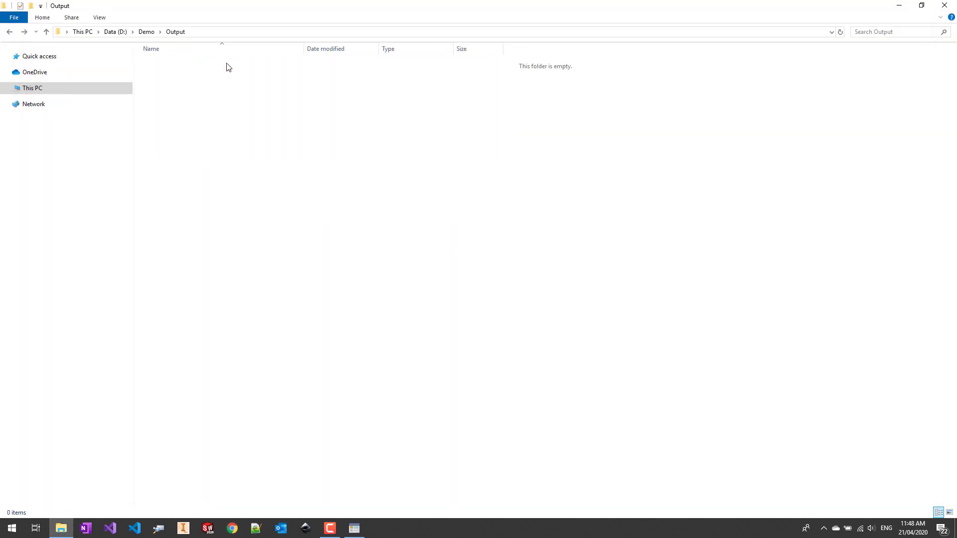
left_click(355, 528)
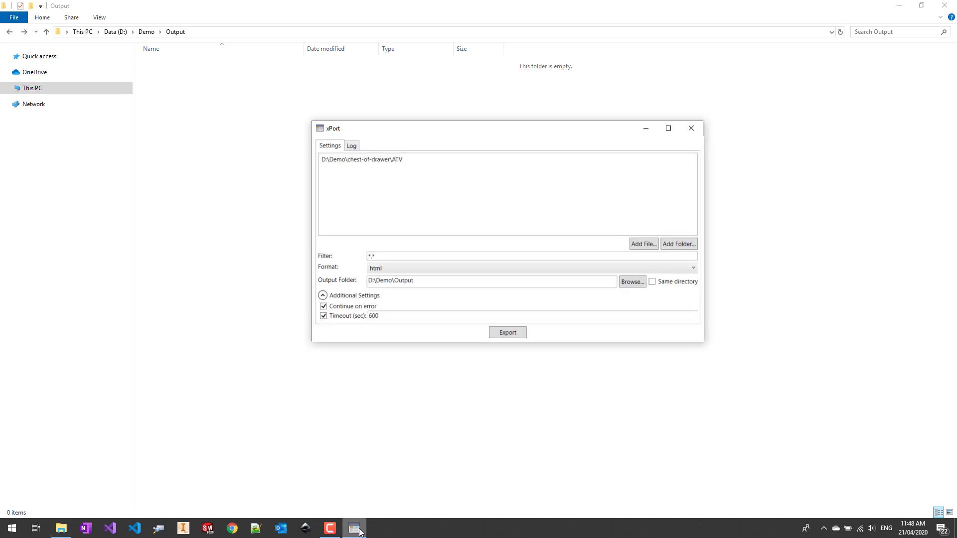
left_click(691, 128)
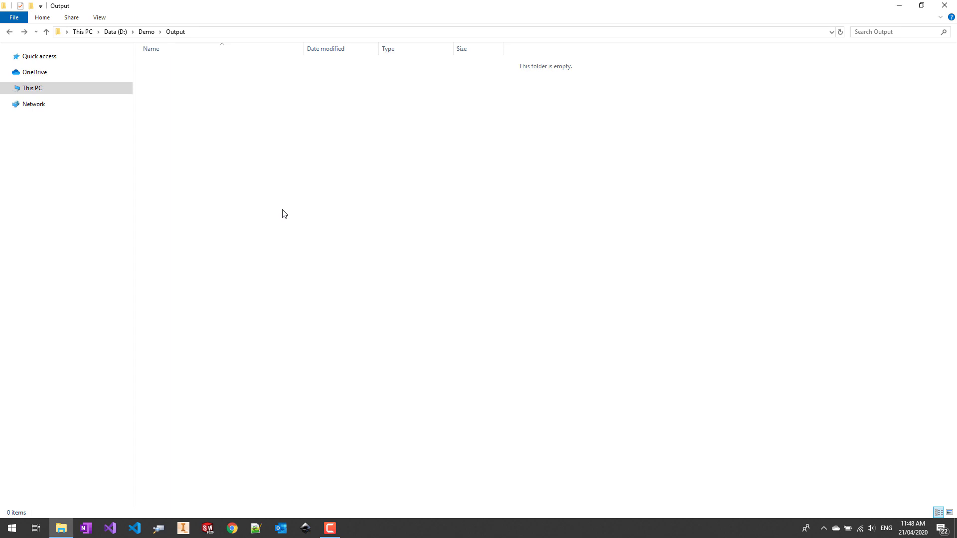
Copy xPort's program path from the Target field of its shortcut properties
left_click(12, 528)
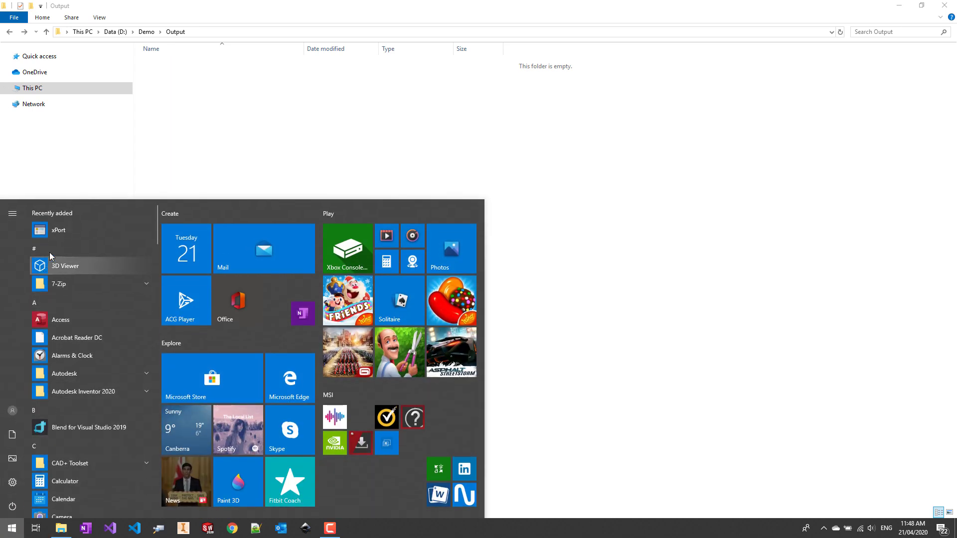
right_click(58, 230)
mouse_move(109, 263)
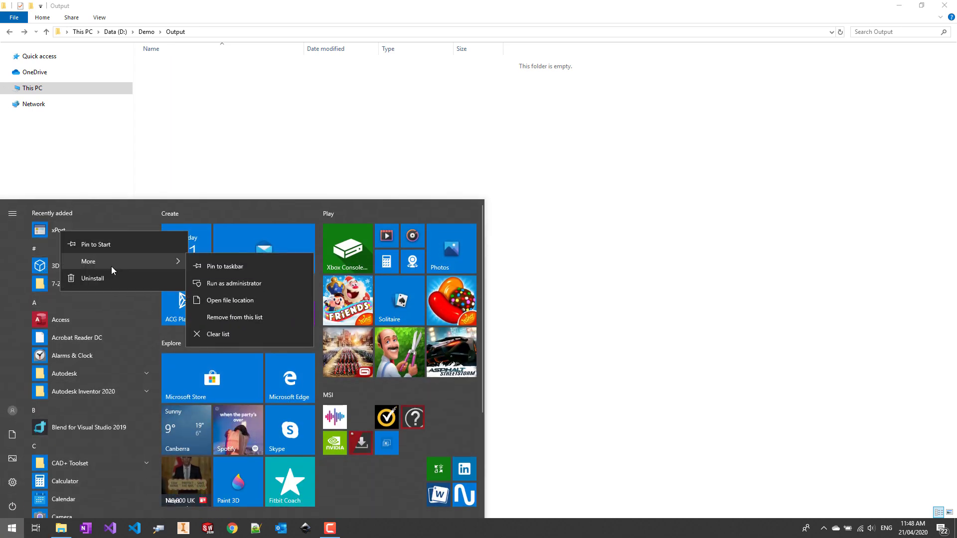
left_click(235, 298)
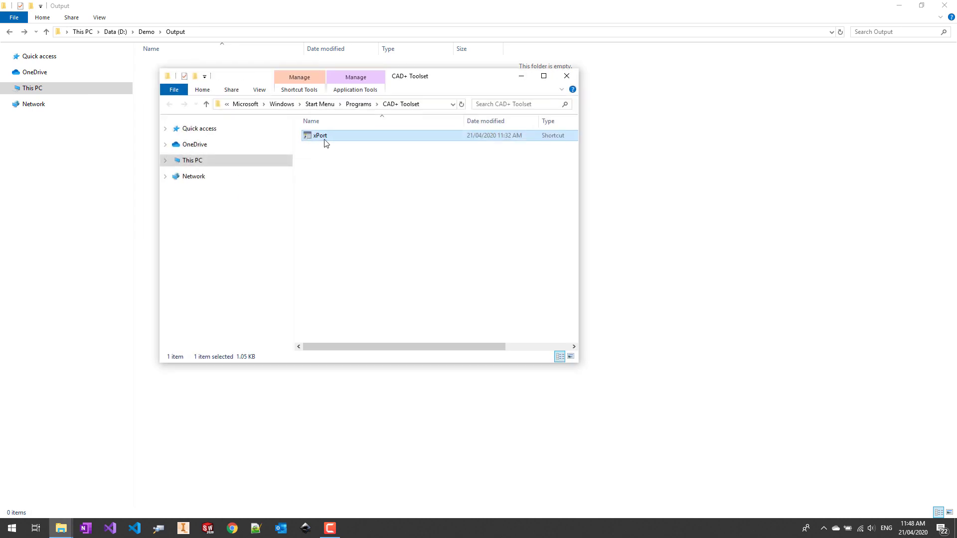
right_click(325, 143)
left_click(374, 464)
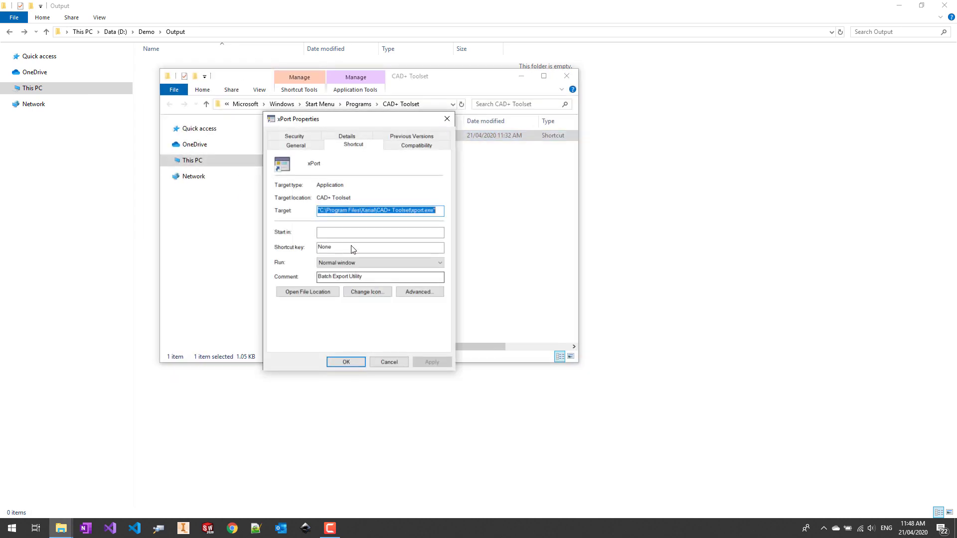
right_click(431, 210)
left_click(452, 237)
Close the properties and CAD+ Toolset windows and search Start for cmd
left_click(446, 120)
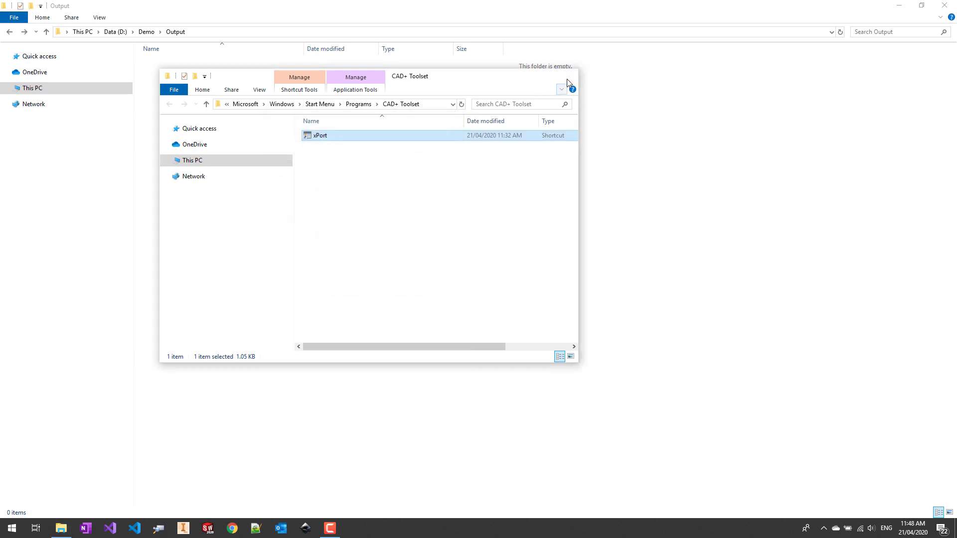
left_click(566, 76)
left_click(11, 529)
type("cmd")
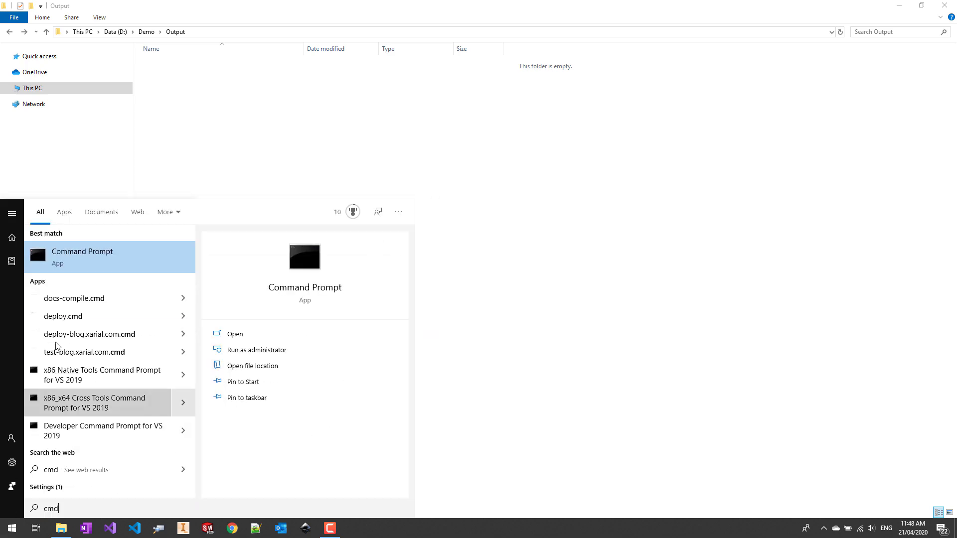
Run the pasted xport.exe path with --help in Command Prompt to list its options
left_click(91, 263)
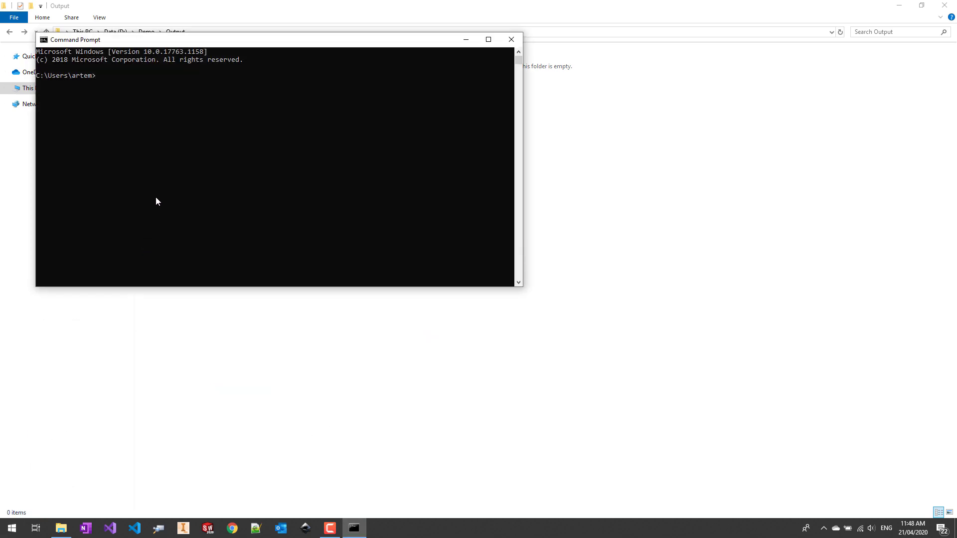
type("\"C:\\Program Files\\Xarial\\CAD+ Toolset\\xport.exe\"")
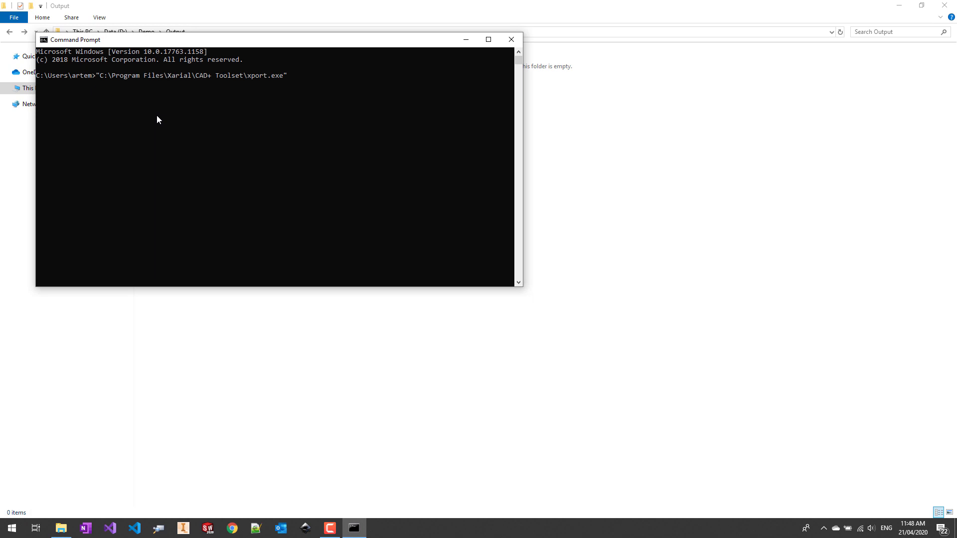
type("--help")
key("Return")
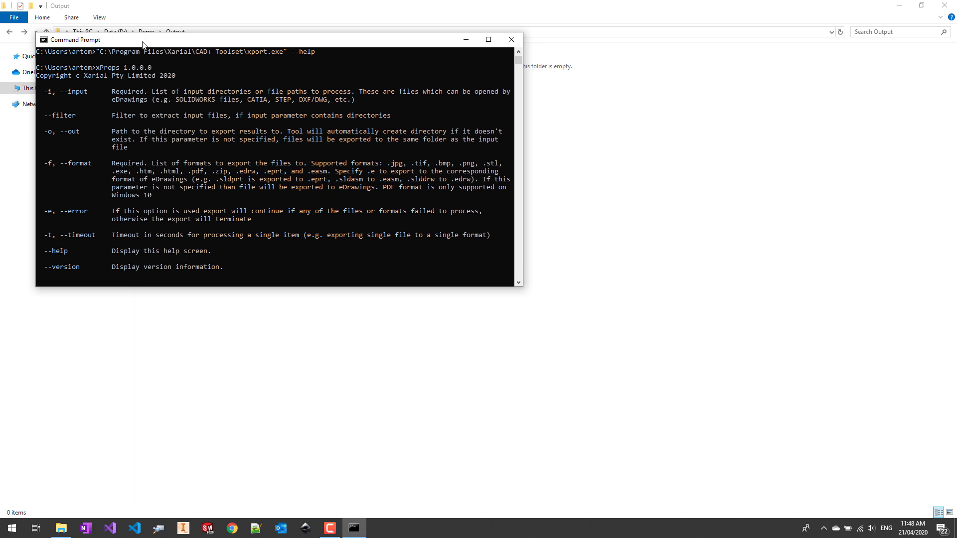
Recall the previous xport command and erase 'help' from it for editing
left_click_drag(143, 45, 340, 88)
scroll(349, 273, "down", 1)
key("Up")
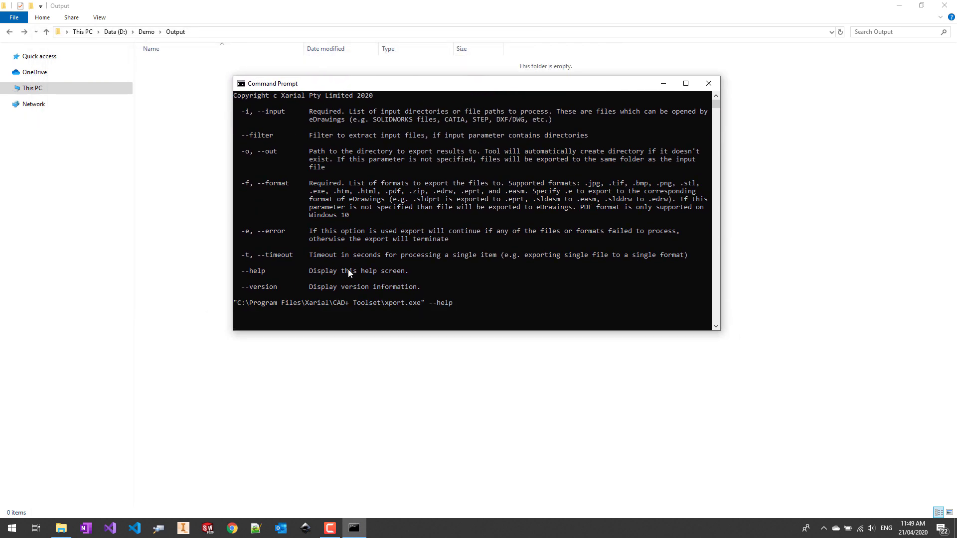
key("BackSpace")
key("BackSpace")
key("BackSpace")
key("BackSpace")
Export D:\Demo\chest-of-drawer to HTML with --filter *.sld* -f html -e -t 60
left_click(147, 32)
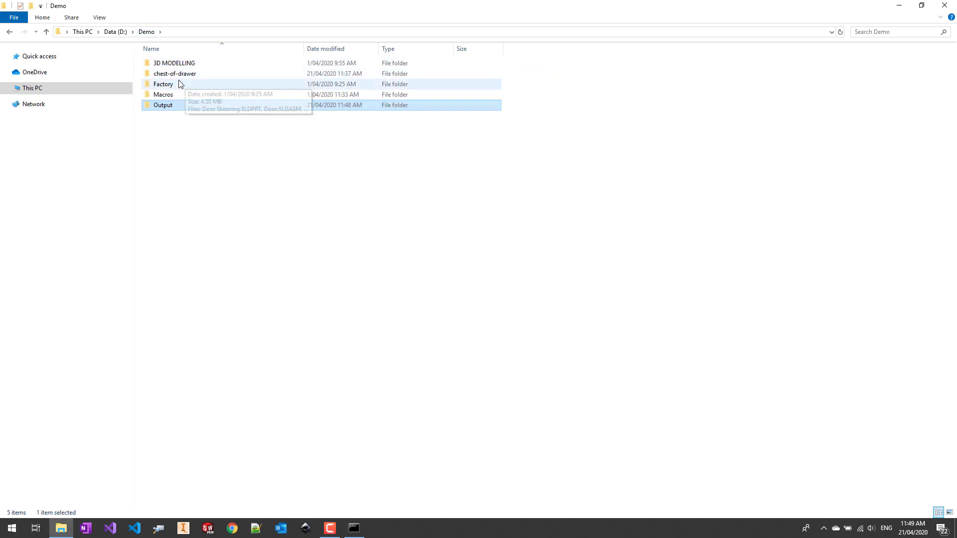
left_click(162, 75)
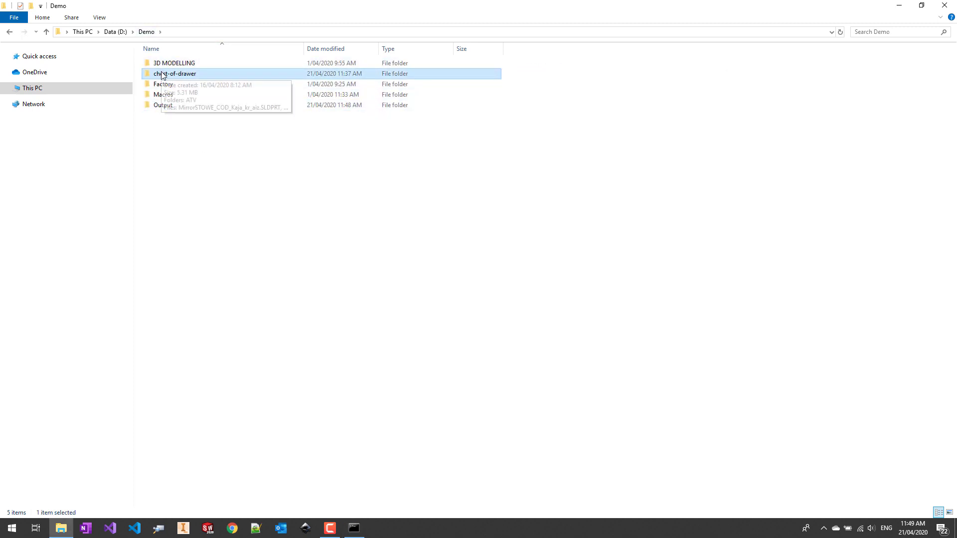
left_click_drag(162, 75, 473, 313)
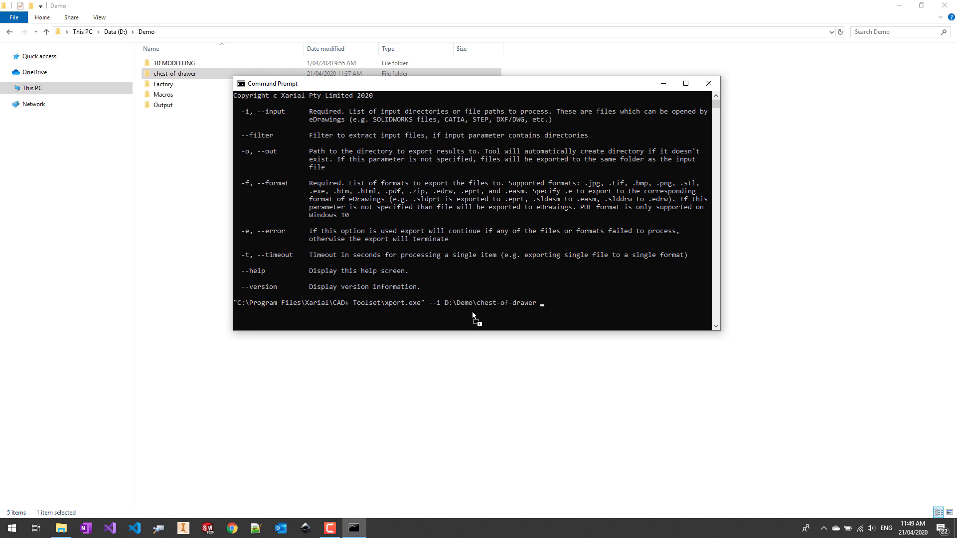
type("--filter *.sld* -f html")
type("-e -t 60")
key("Return")
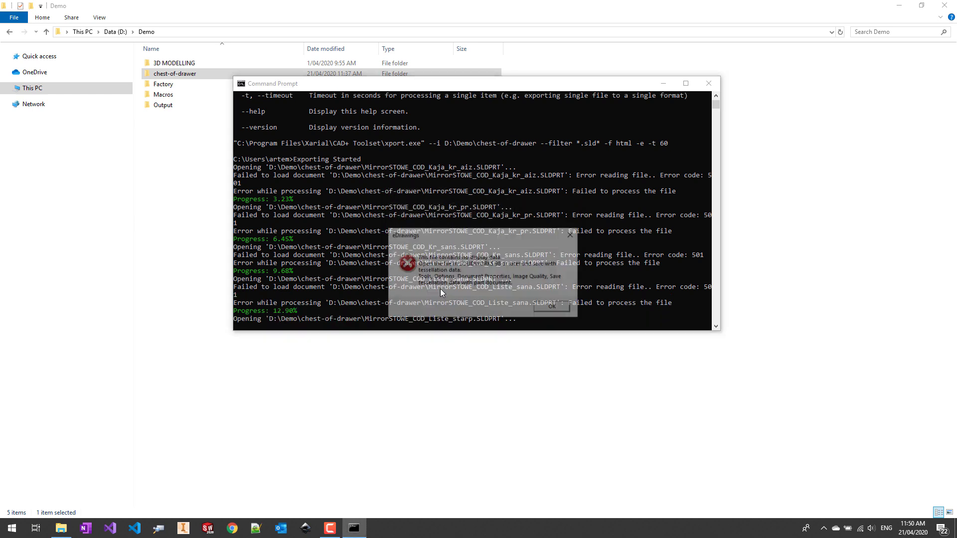
Check the HTML outputs in chest-of-drawer, sorted by type, and its ATV subfolder
left_click(188, 75)
double_click(188, 75)
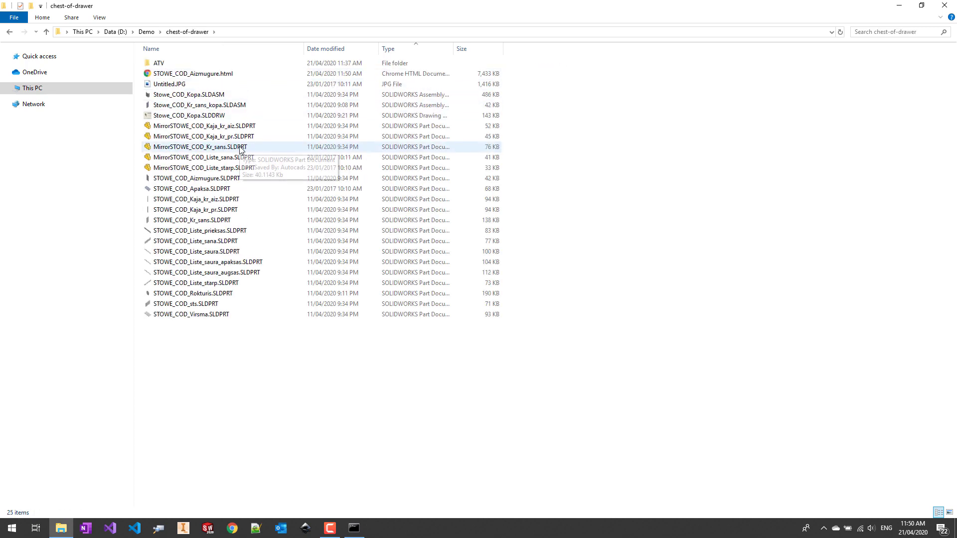
left_click(391, 47)
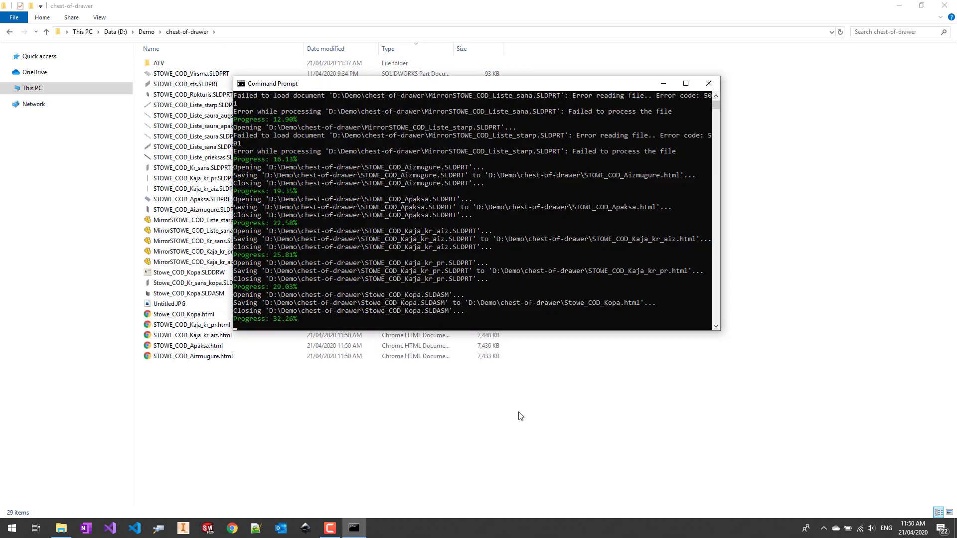
double_click(158, 63)
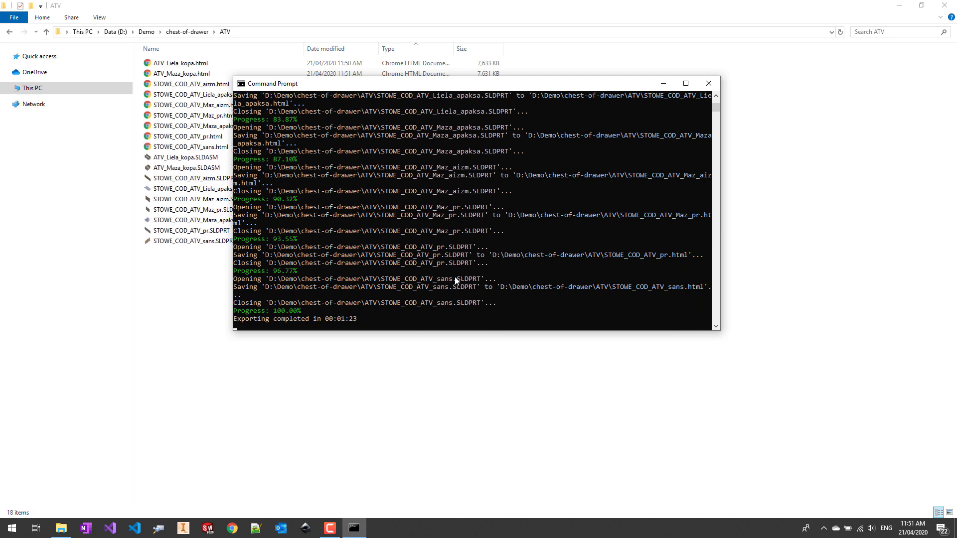
left_click(202, 32)
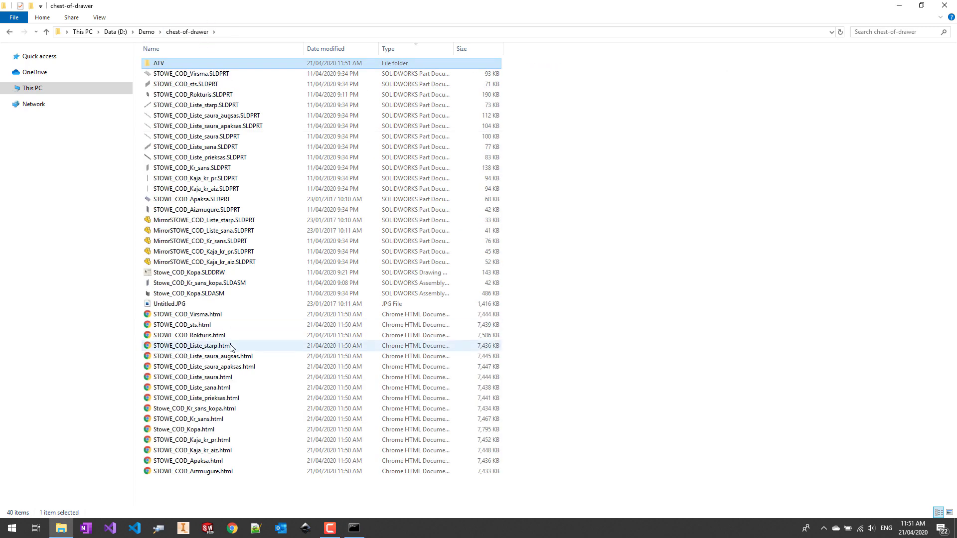
double_click(208, 422)
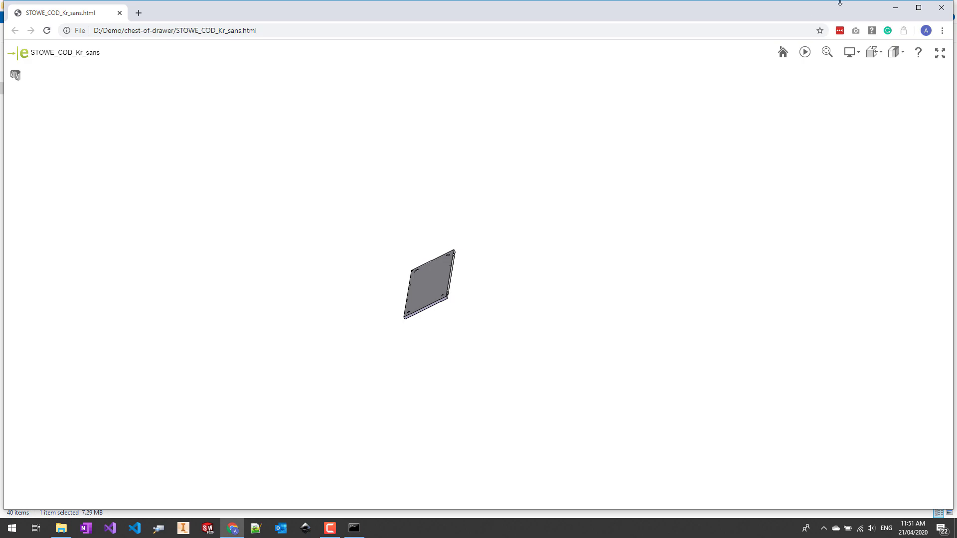
left_click(942, 7)
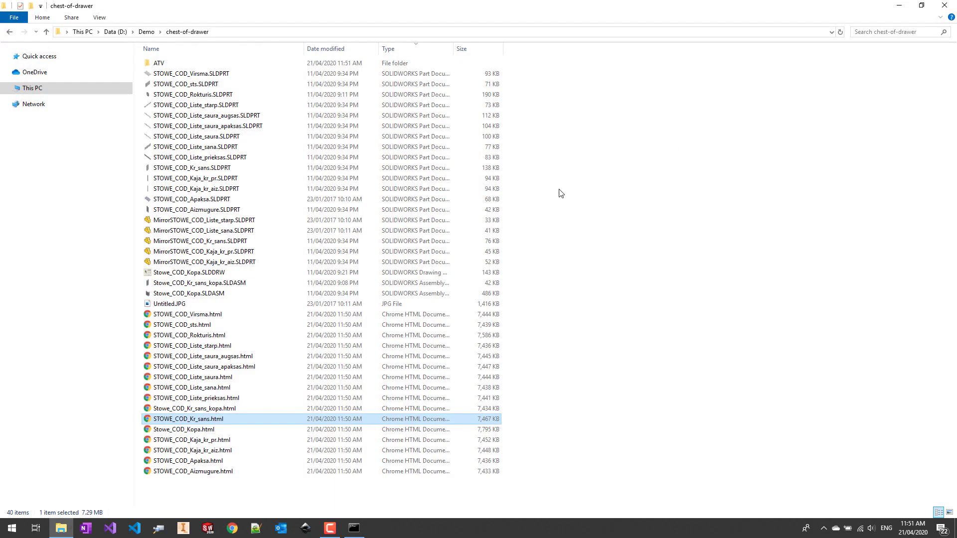